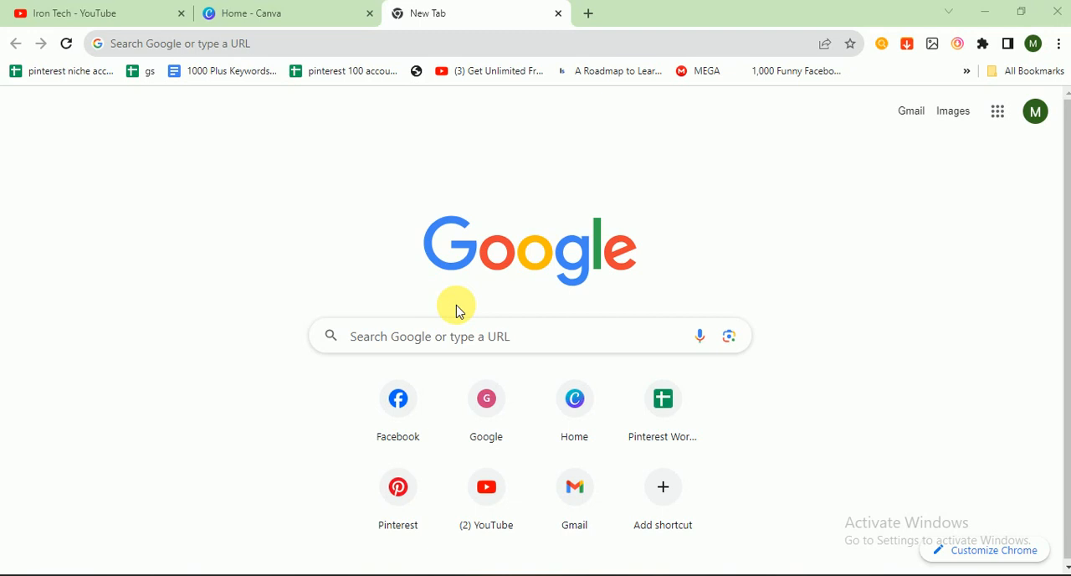
- Switch to the Canva home page, search design types for "instagram", and create a blank Instagram Post (Square) design
left_click(241, 7)
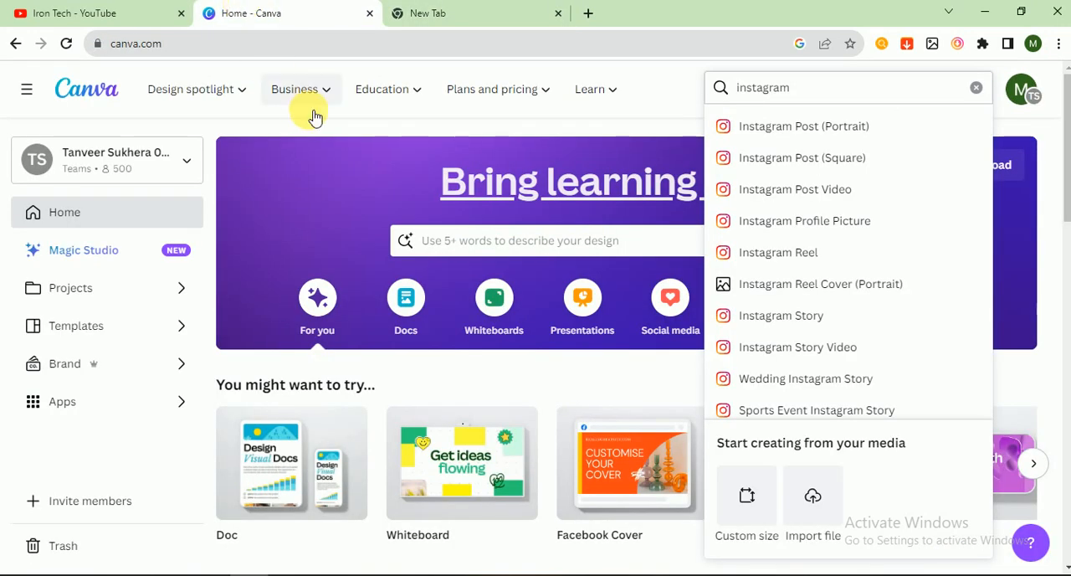
mouse_move(308, 113)
left_click(254, 67)
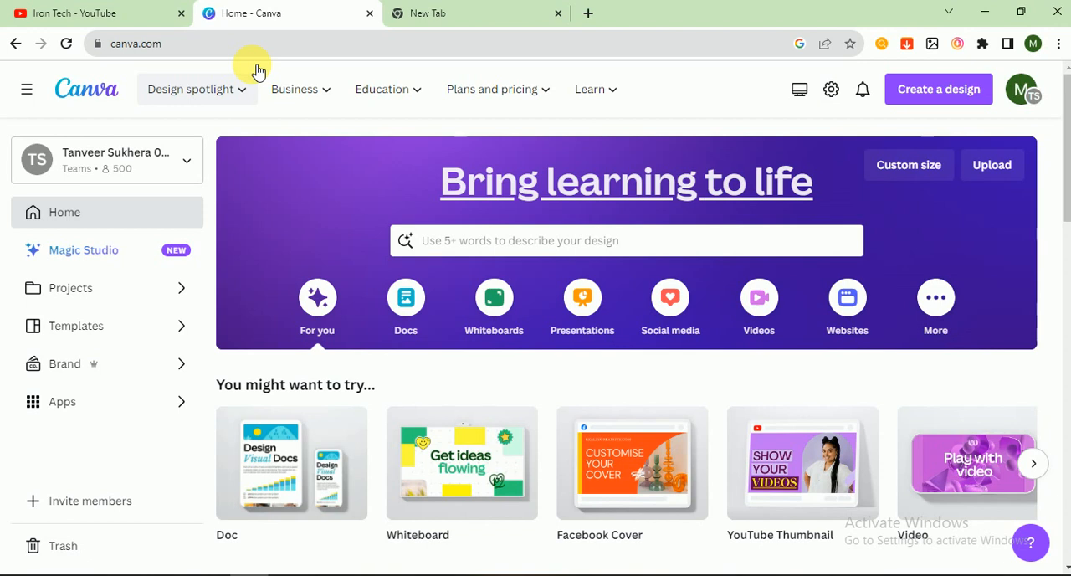
left_click(930, 104)
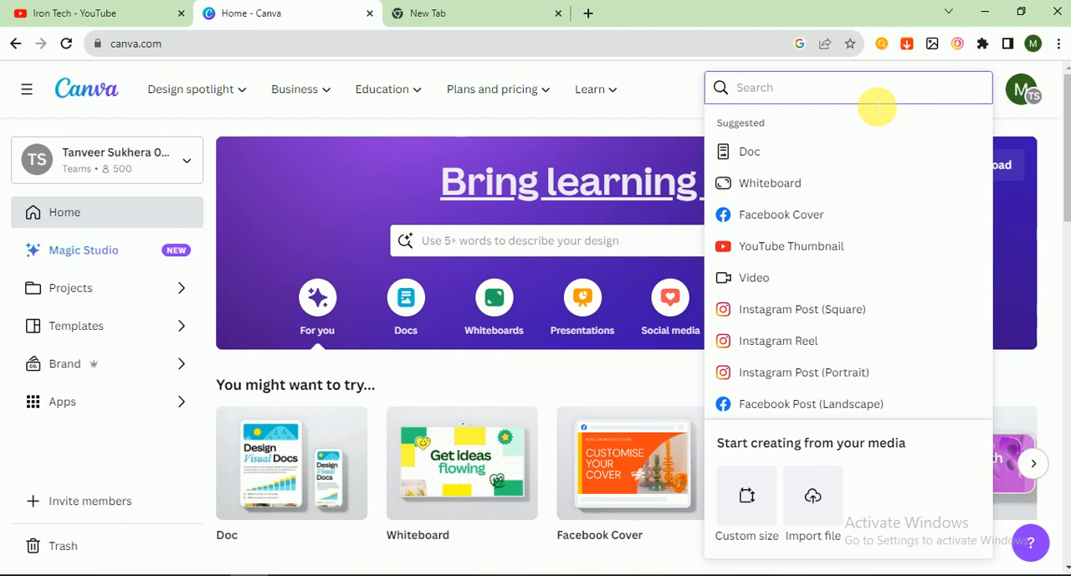
type("instagram")
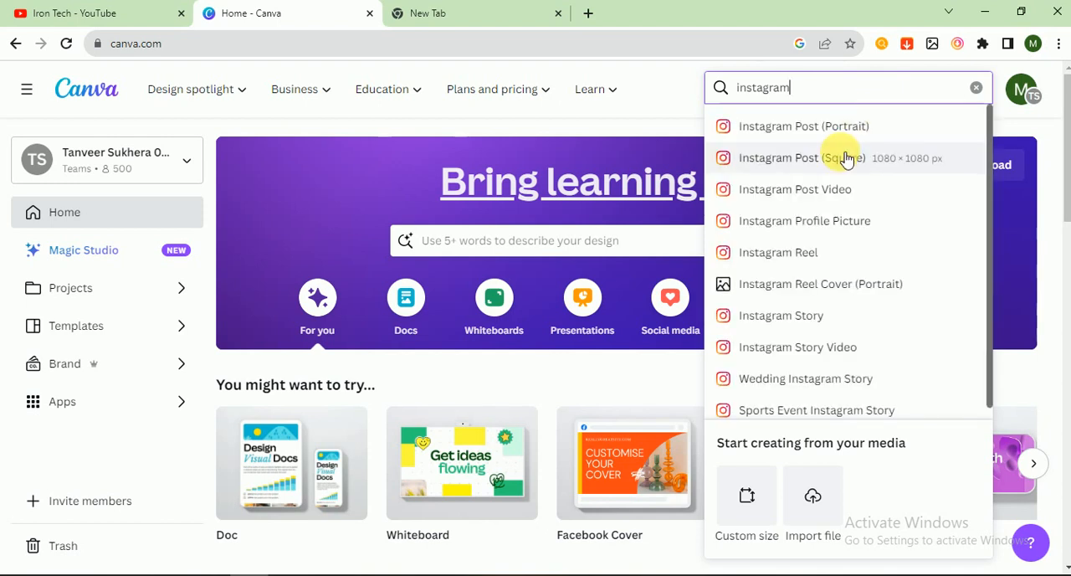
left_click(845, 158)
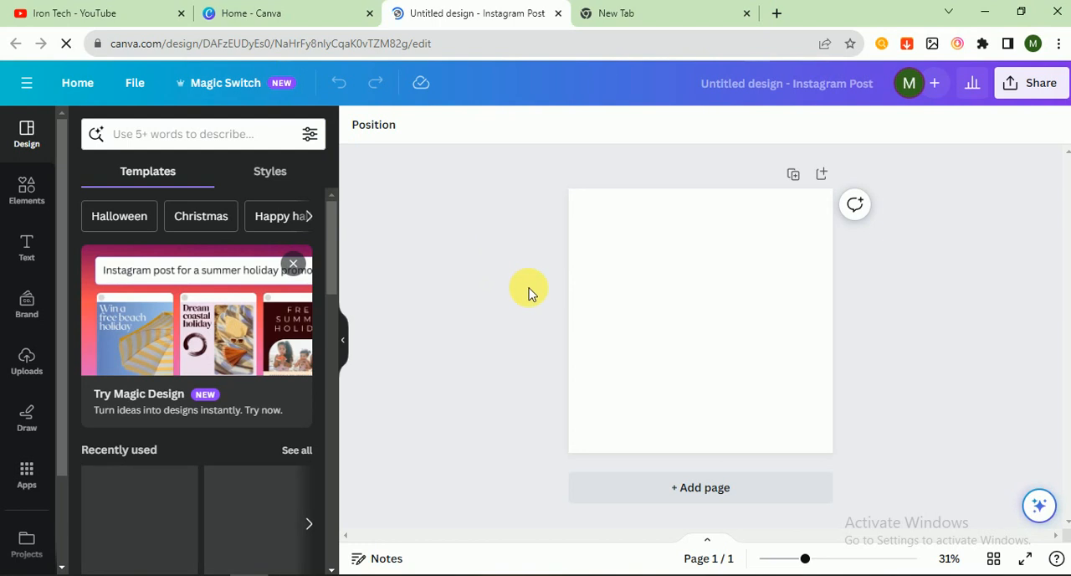
- Search the templates for "mental health awareness" and apply the Green Illustrative World Mental Health Day Instagram Post template
left_click(201, 141)
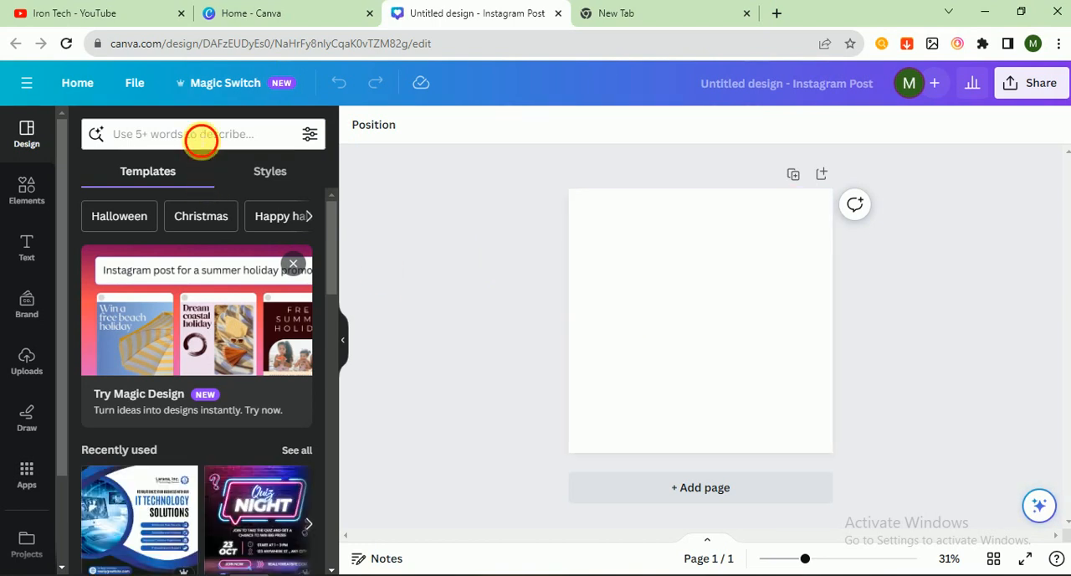
type("mental health")
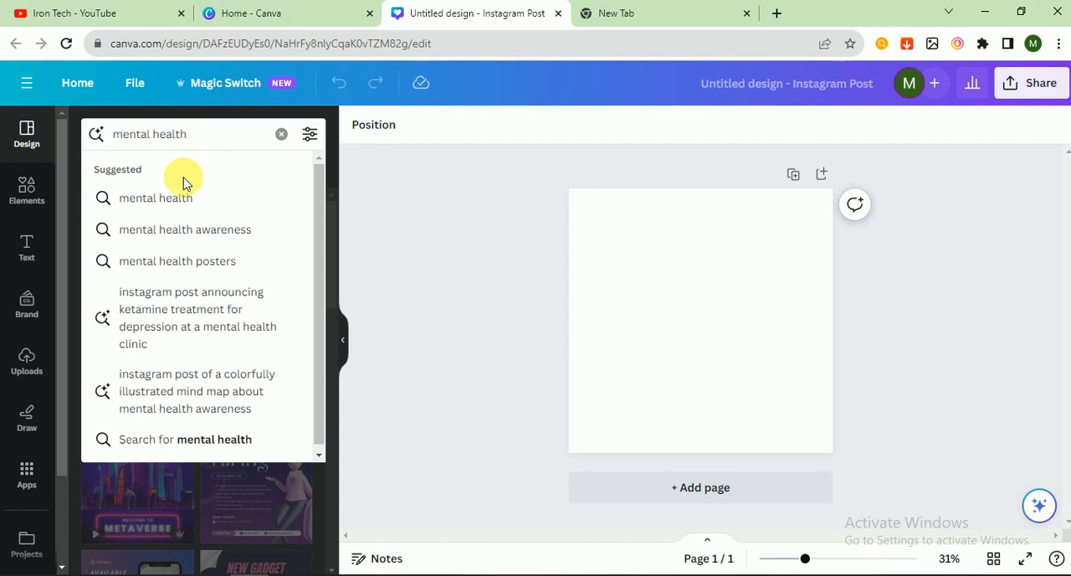
left_click(177, 228)
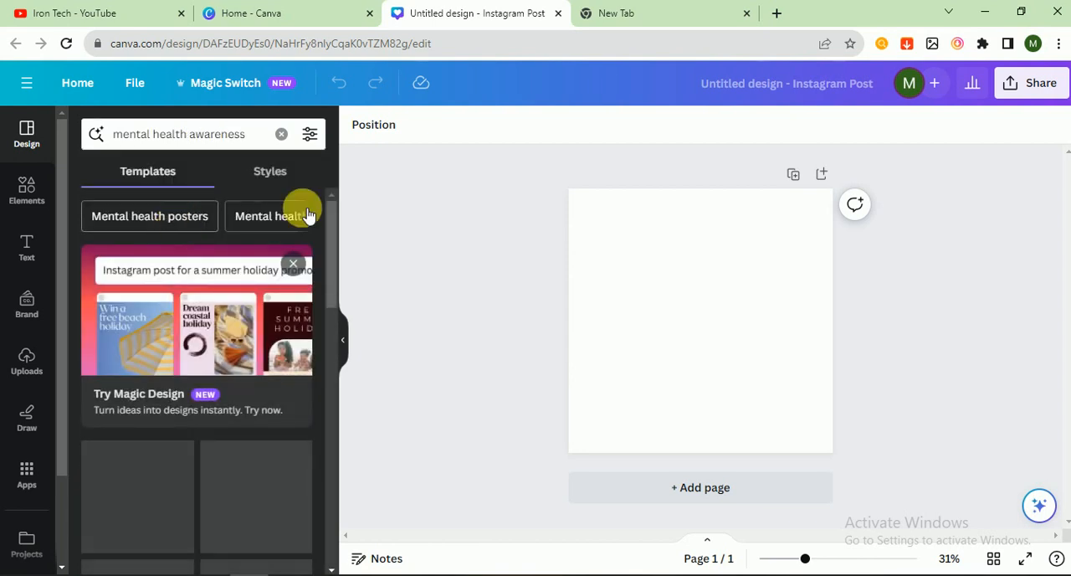
left_click_drag(335, 248, 342, 557)
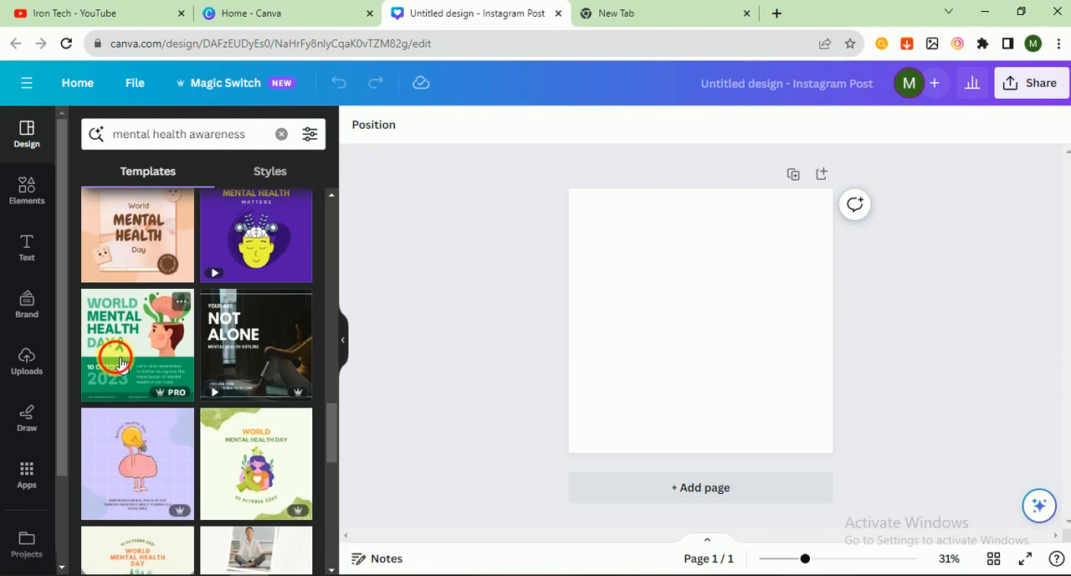
left_click(116, 358)
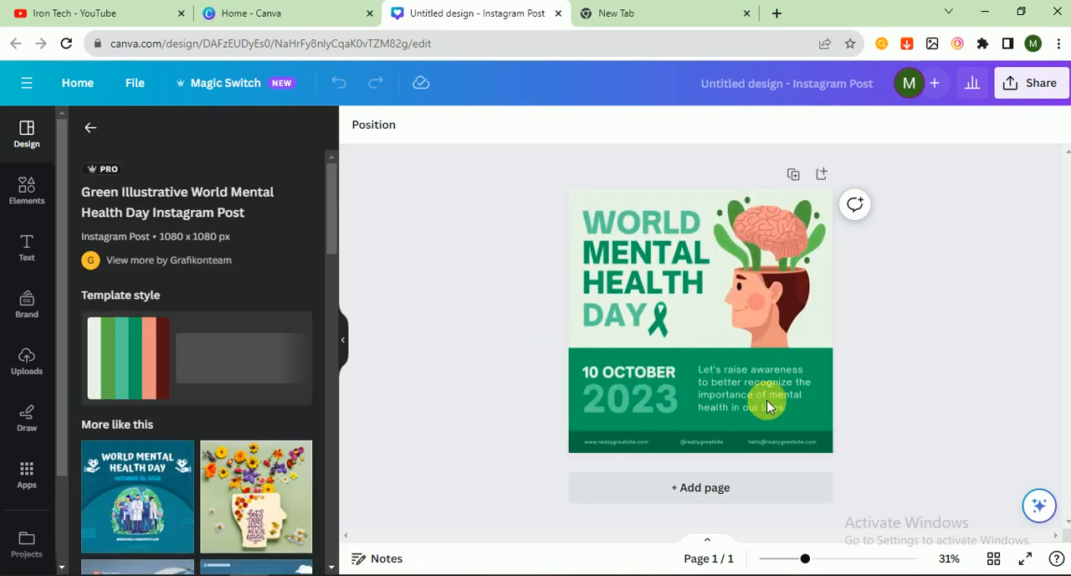
- Apply the template style and shuffle its colours until the lower band is dark green and the footer strip is salmon
left_click(148, 360)
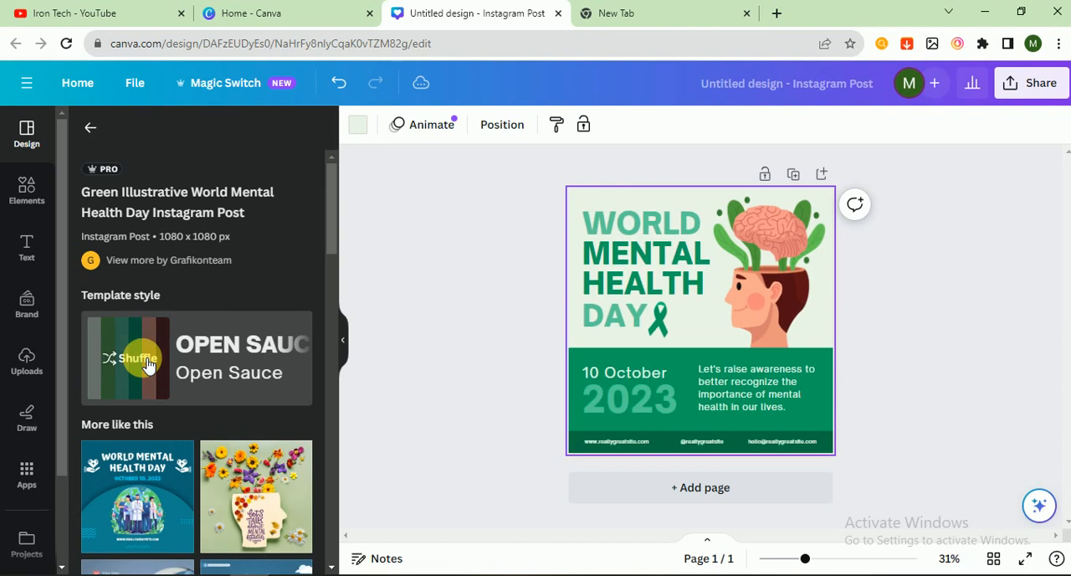
left_click(169, 365)
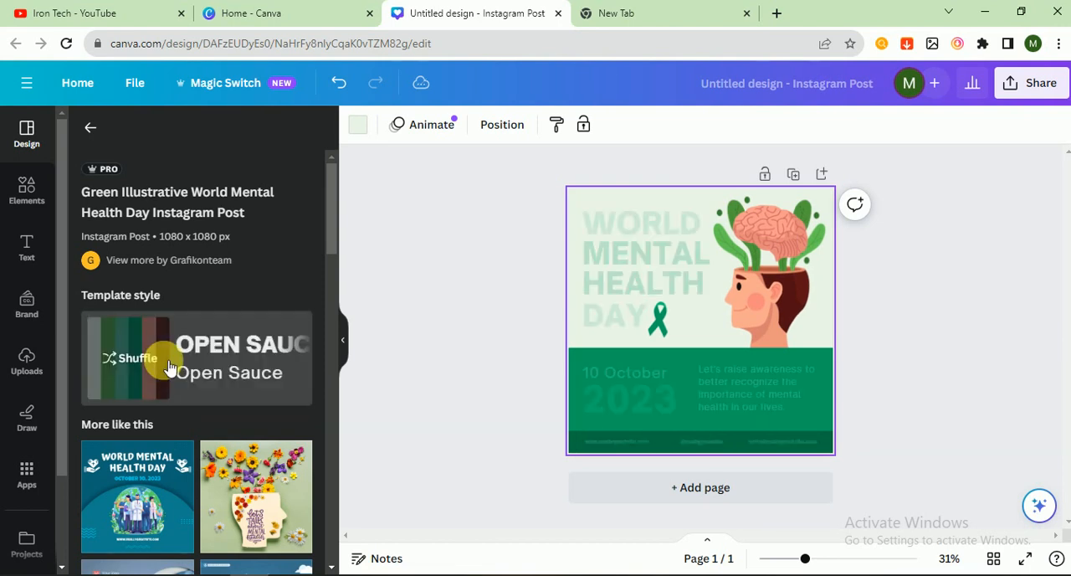
left_click(166, 361)
left_click(163, 358)
left_click(163, 360)
left_click(167, 364)
left_click(169, 366)
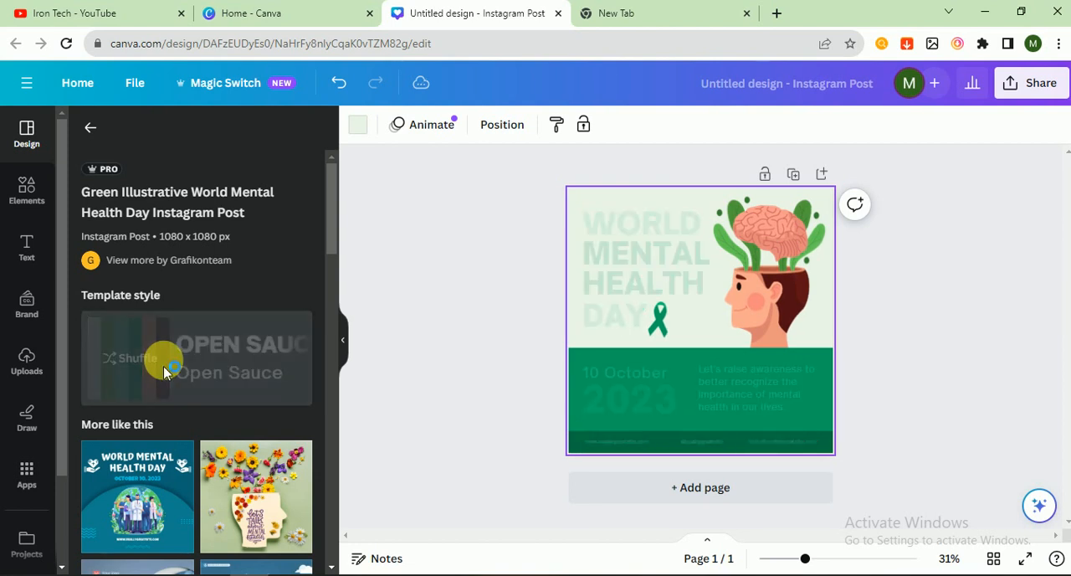
left_click(169, 366)
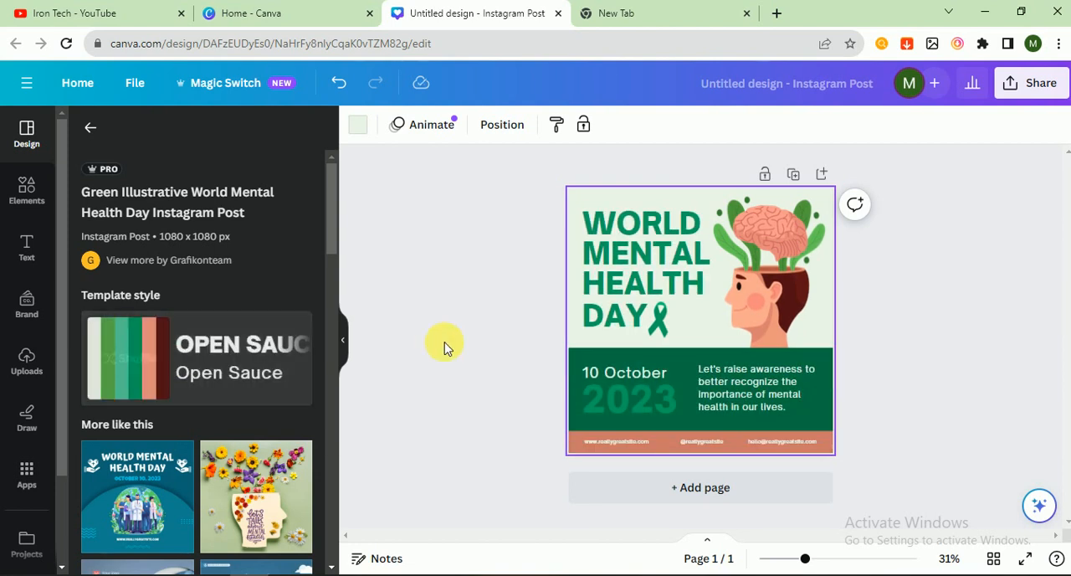
left_click(520, 347)
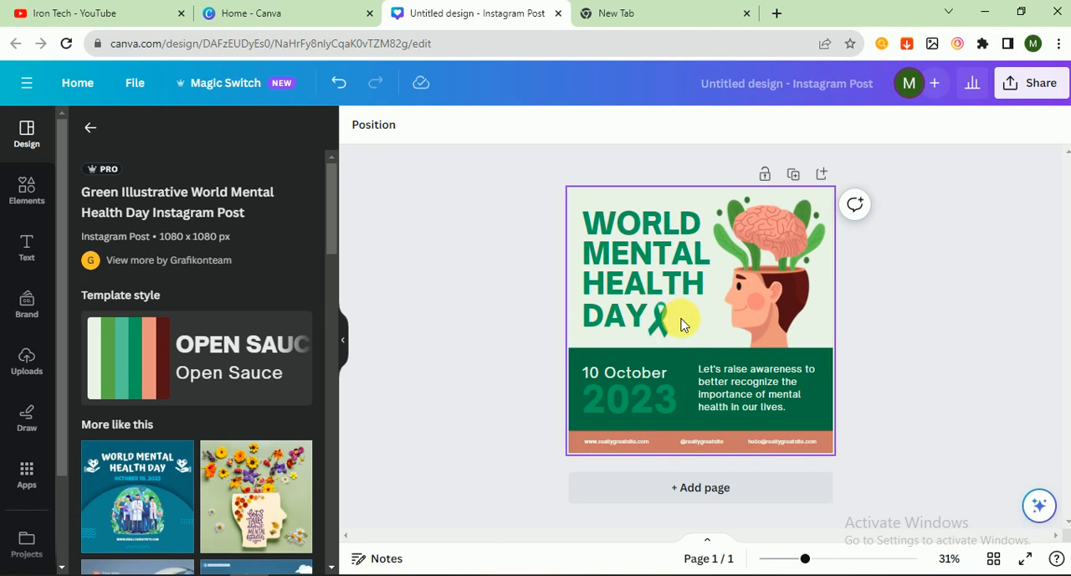
- Replace the awareness paragraph beside the date with "Mental health is the most important thing for both genders"
left_click(596, 370)
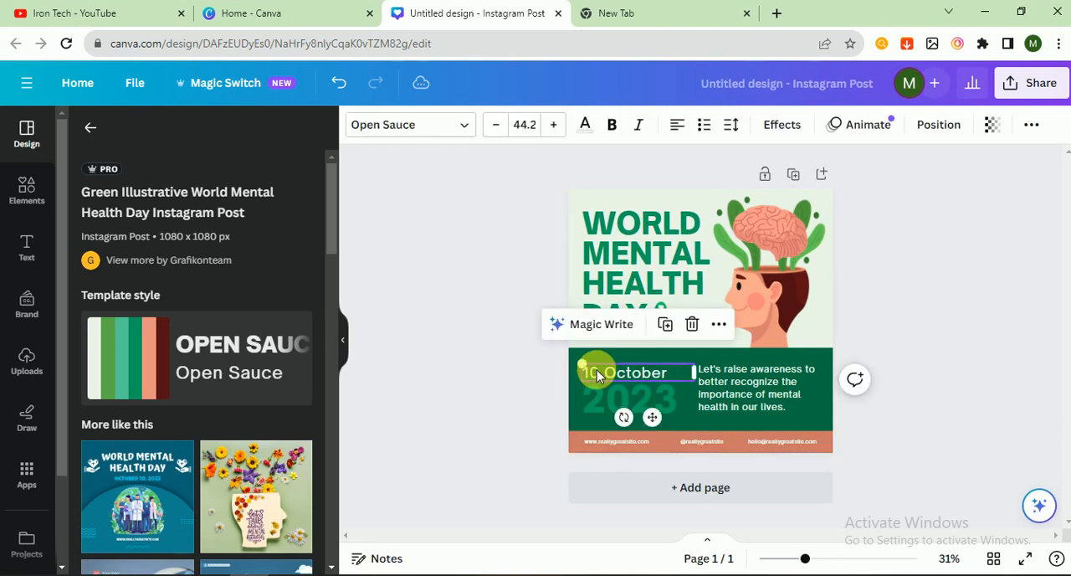
double_click(763, 400)
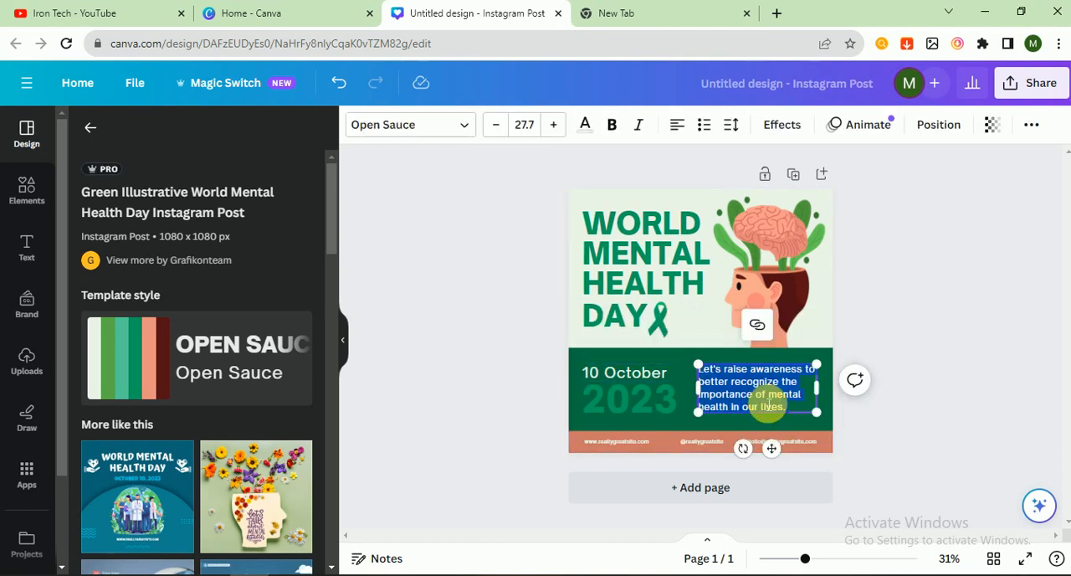
type("Me")
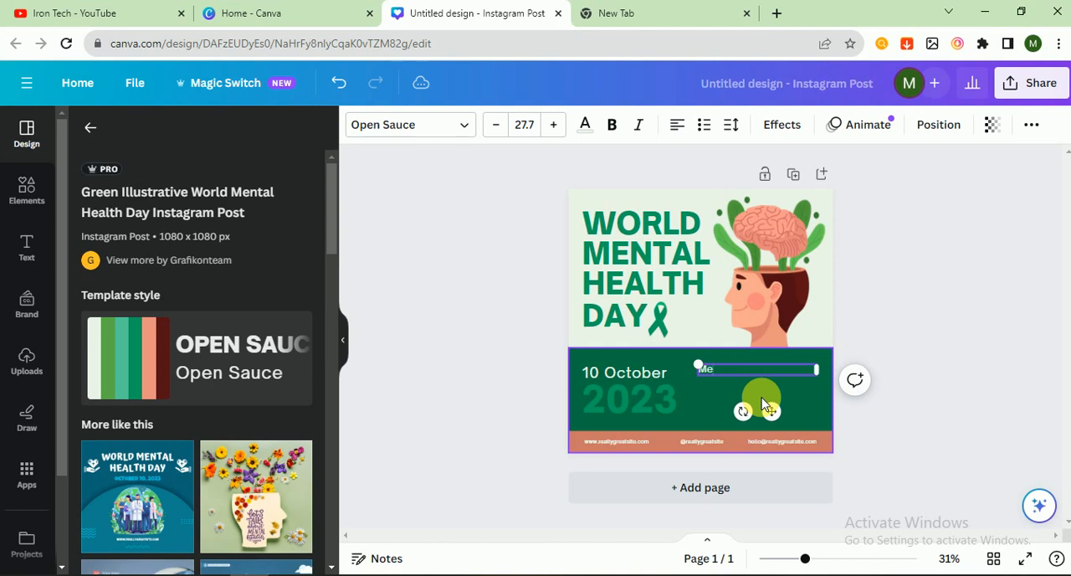
type("ntal health is the most")
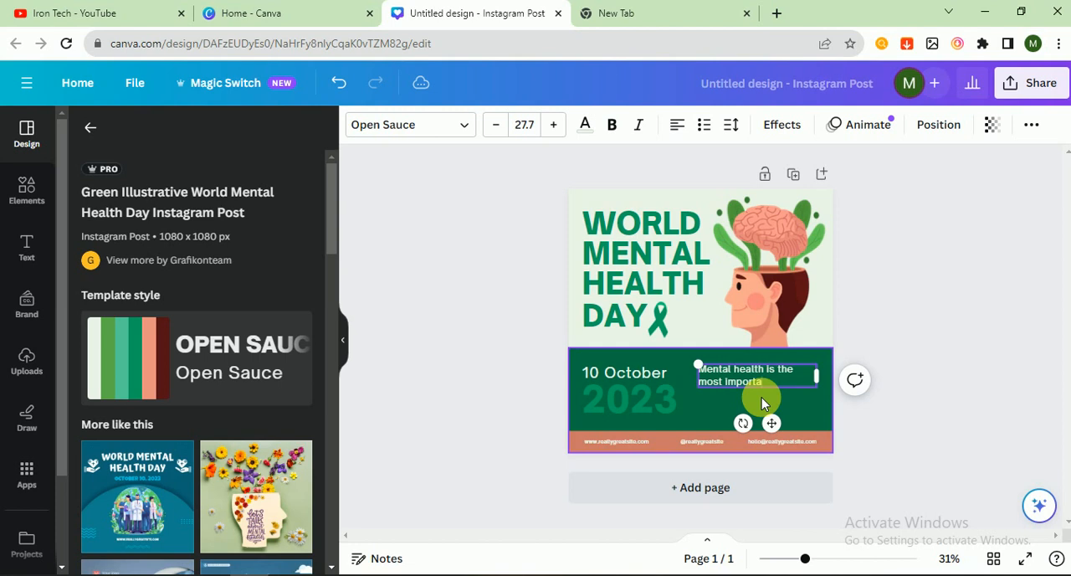
type("important thing for bot")
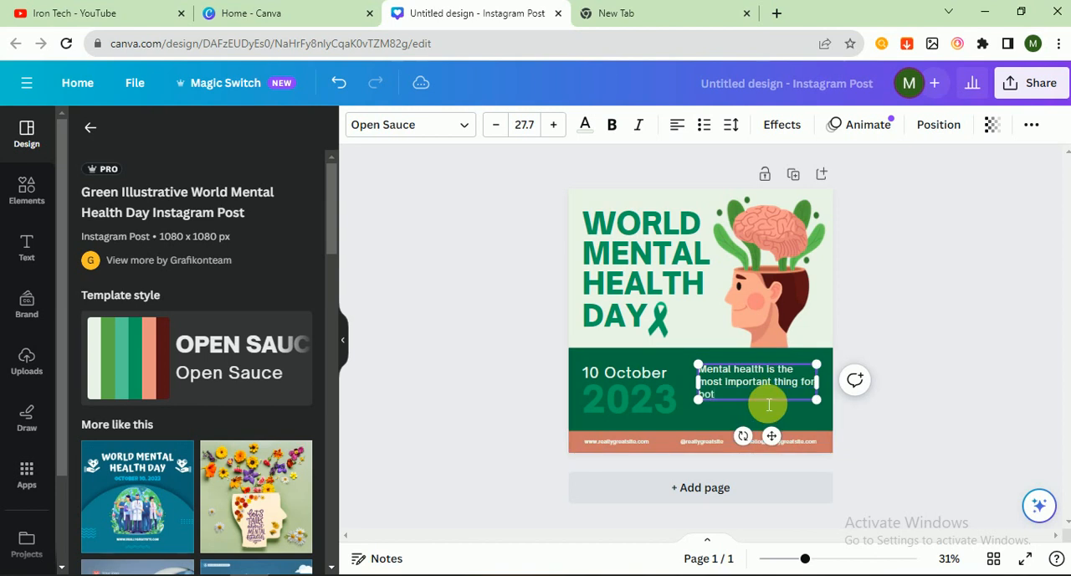
type("h genders")
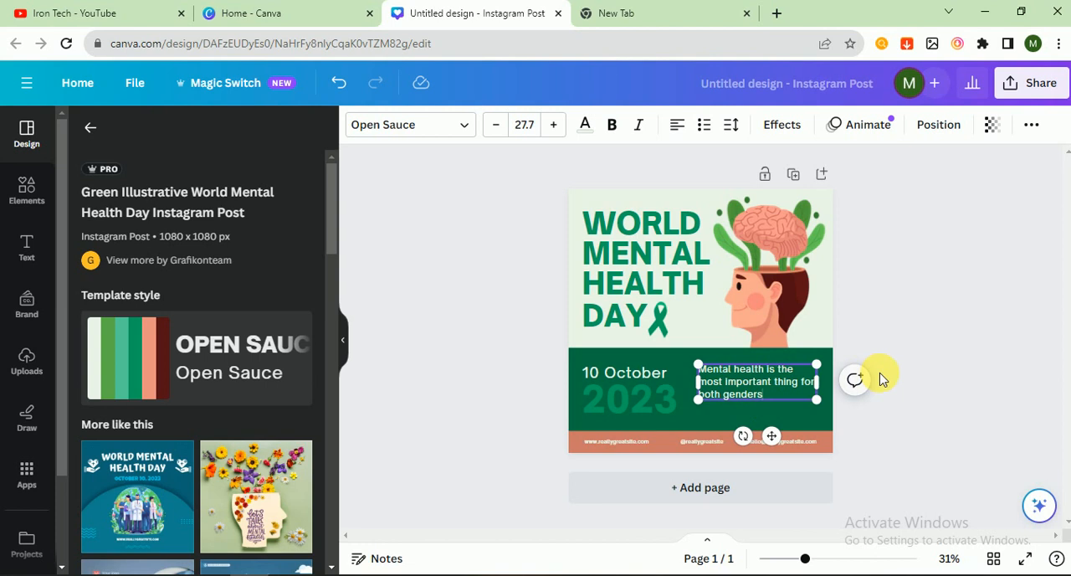
left_click(889, 378)
left_click(749, 449)
left_click(756, 447)
type("www")
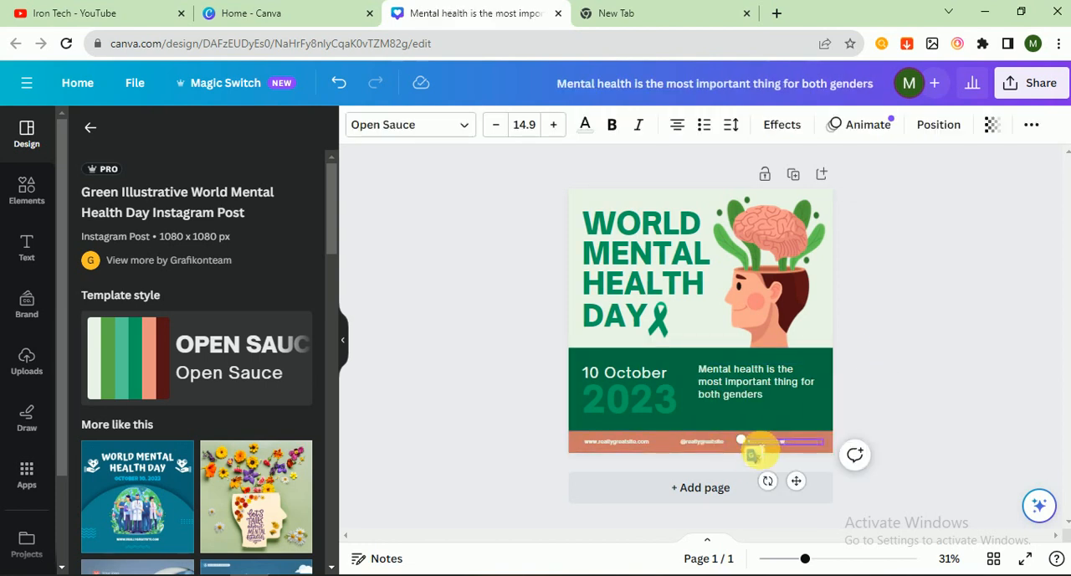
type(".me")
type("ntalhealth.com")
left_click(646, 445)
left_click(756, 444)
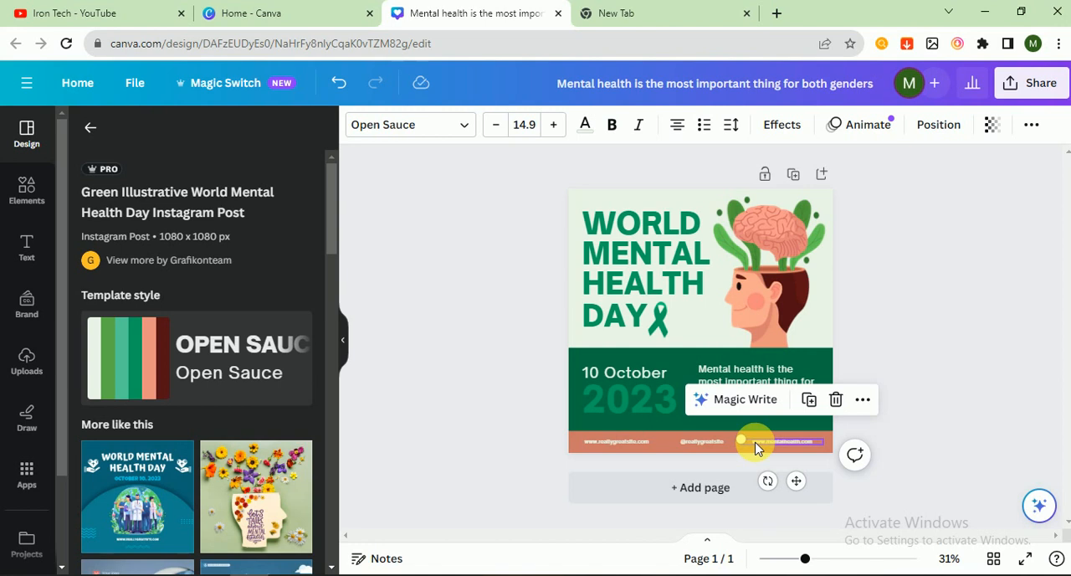
left_click(628, 448)
key("Delete")
key("ctrl+v")
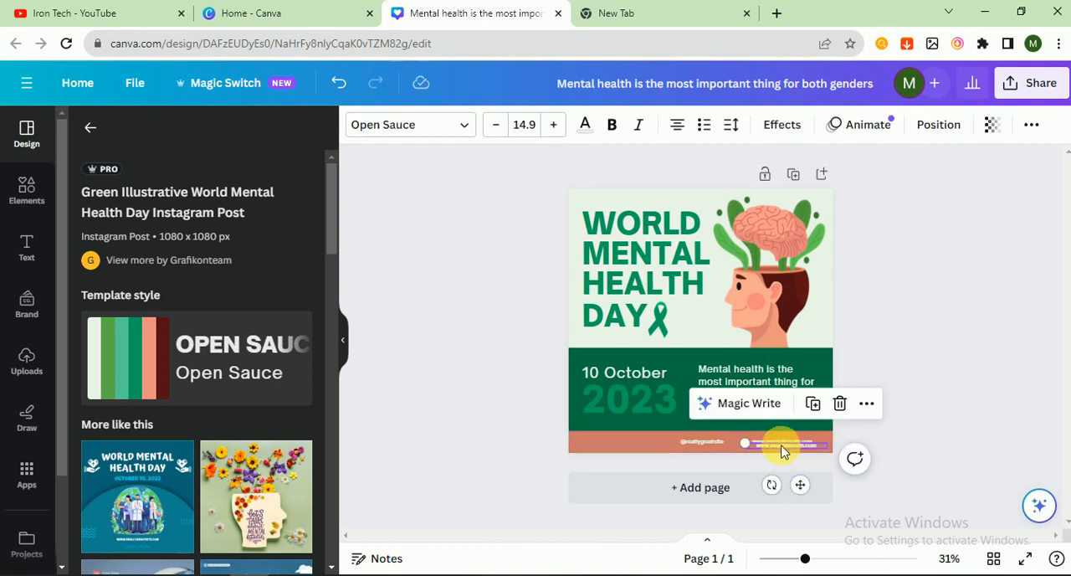
left_click_drag(768, 451, 611, 446)
left_click(691, 443)
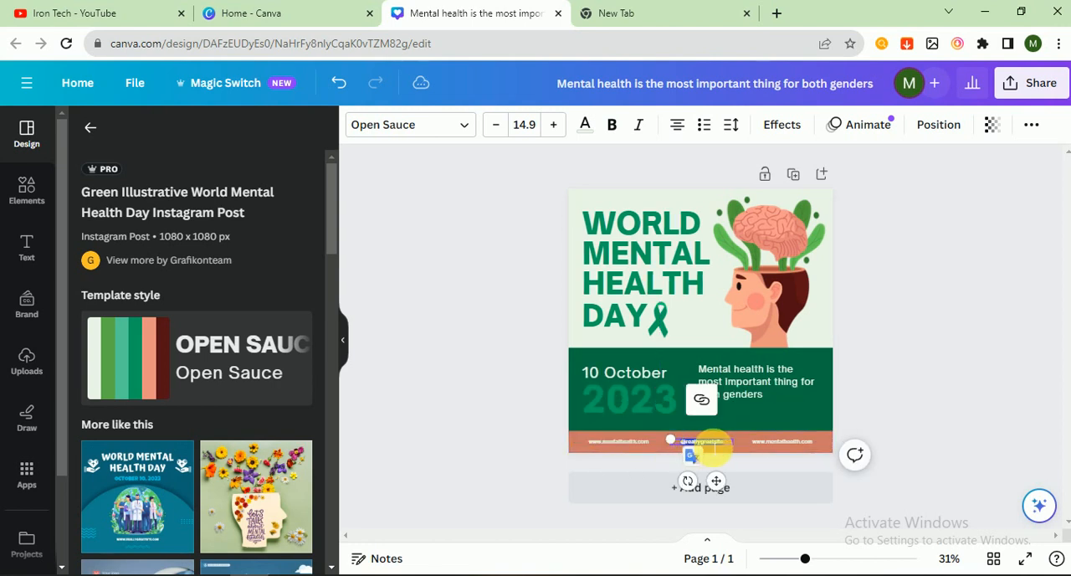
left_click_drag(733, 448, 693, 449)
key("BackSpace")
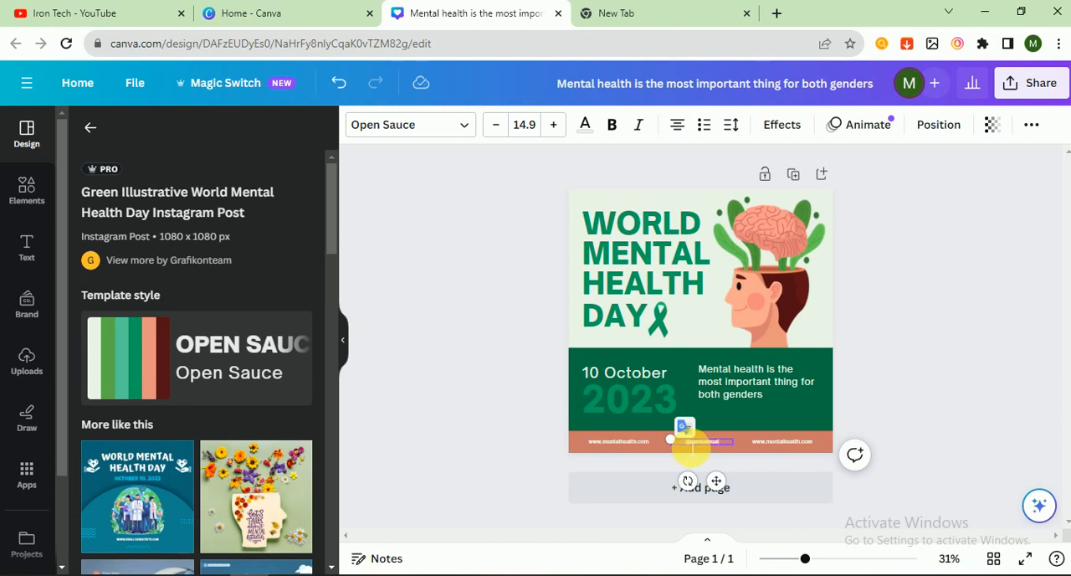
left_click(534, 406)
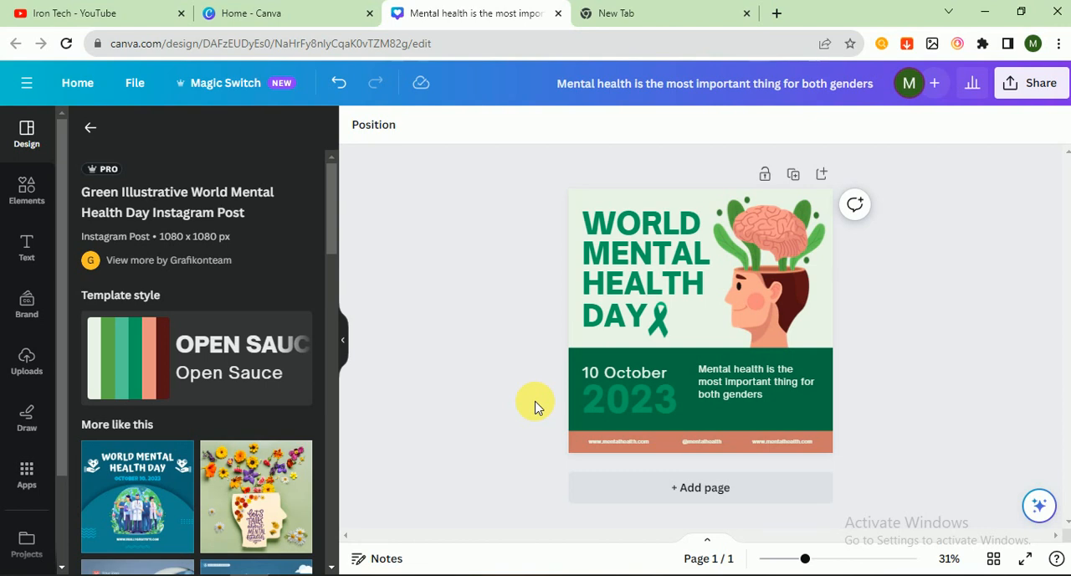
left_click_drag(512, 207, 398, 308)
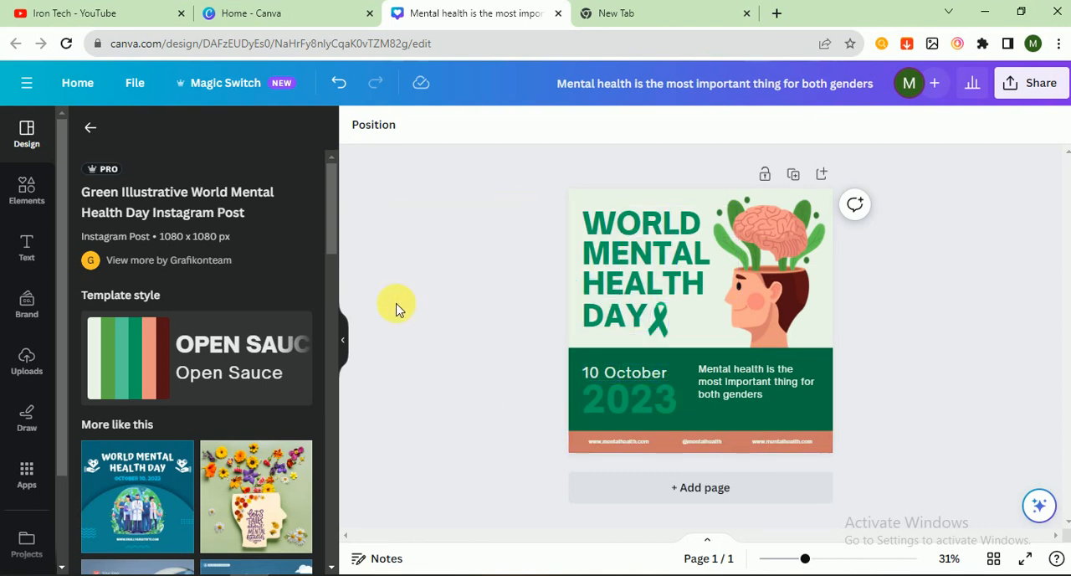